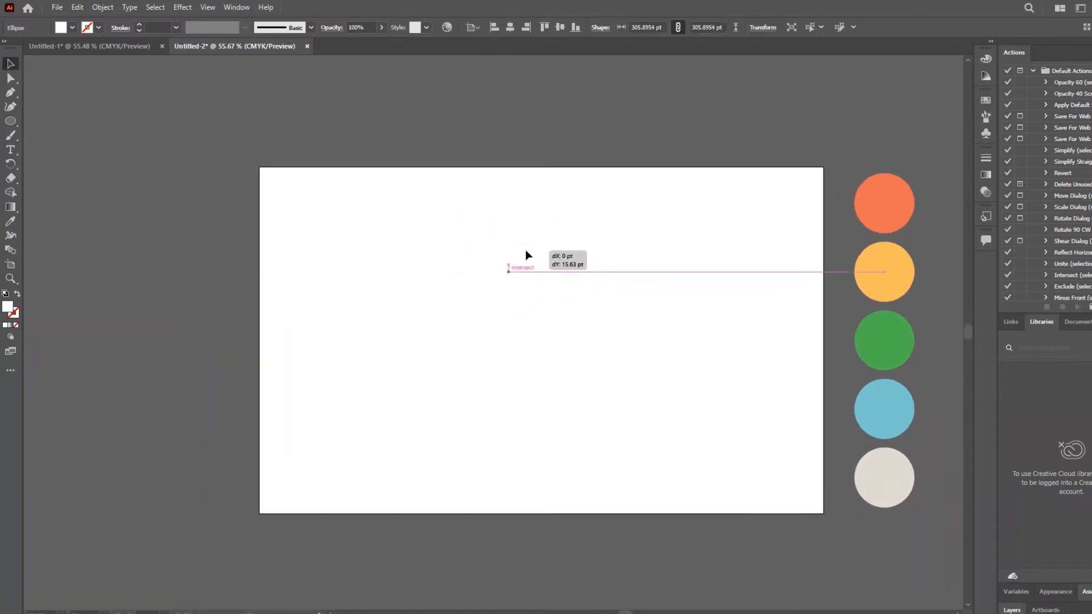
# Fill the circle with the orange swatch colour, enlarge it to about 743 pt wide, and position it over the artboard.
pyautogui.press('i')
pyautogui.click(859, 206)
pyautogui.press('e')
pyautogui.moveTo(571, 228); pyautogui.dragTo(717, 120)
pyautogui.press('v')
pyautogui.moveTo(559, 249); pyautogui.dragTo(563, 298)
pyautogui.moveTo(700, 151); pyautogui.dragTo(685, 166)
# Duplicate the orange circle, fill the copy with the yellow swatch colour, and scale it down to about 602 pt.
pyautogui.moveTo(608, 208); pyautogui.dragTo(571, 226)
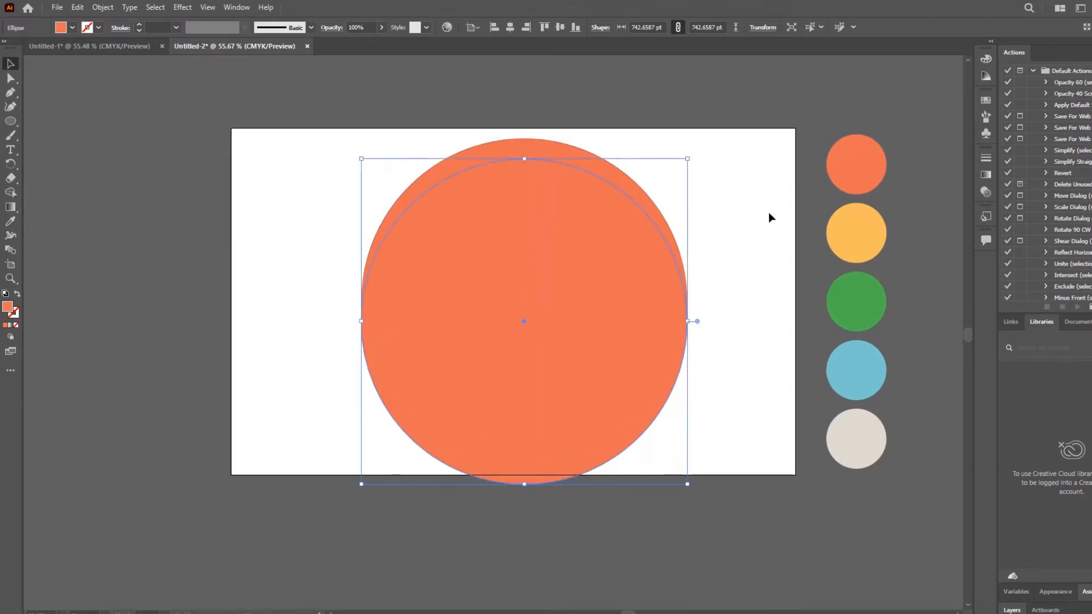
pyautogui.press('i')
pyautogui.click(856, 233)
pyautogui.press('r')
pyautogui.press('e')
pyautogui.moveTo(685, 159); pyautogui.dragTo(660, 183)
pyautogui.moveTo(587, 270); pyautogui.dragTo(586, 255)
pyautogui.moveTo(659, 170); pyautogui.dragTo(654, 174)
pyautogui.press('v')
# Duplicate the yellow circle, fill the copy with the green swatch colour, and scale it down to about 472 pt.
pyautogui.moveTo(568, 249); pyautogui.dragTo(568, 270)
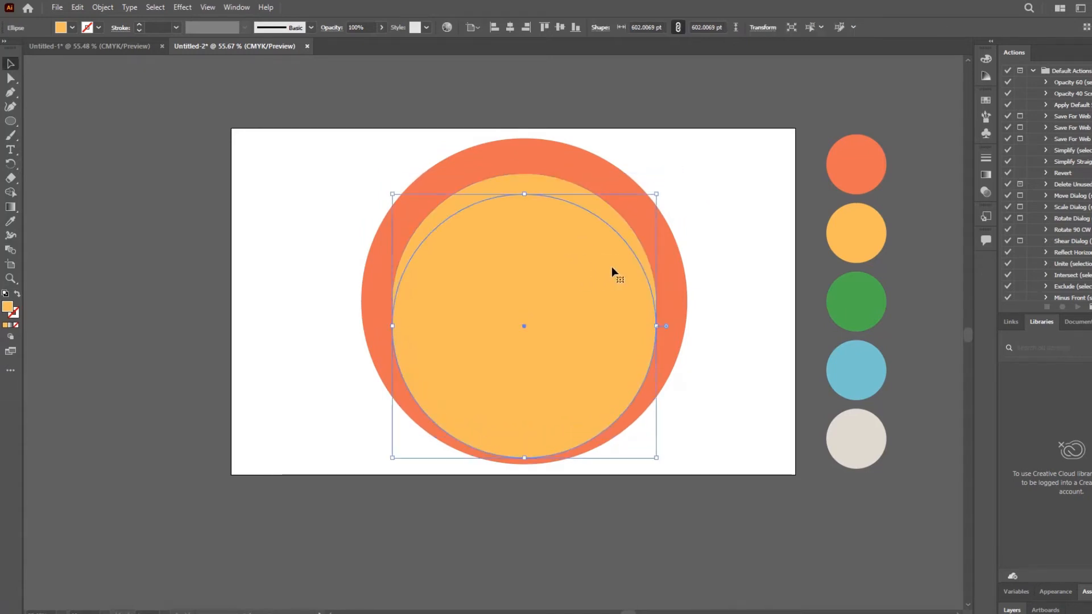
pyautogui.press('i')
pyautogui.click(855, 280)
pyautogui.press('e')
pyautogui.moveTo(658, 196); pyautogui.dragTo(633, 219)
pyautogui.moveTo(584, 262); pyautogui.dragTo(585, 246)
pyautogui.moveTo(632, 201); pyautogui.dragTo(625, 208)
# Duplicate the green circle, fill the copy with the blue swatch colour, and scale it down inside the green one.
pyautogui.moveTo(586, 267); pyautogui.dragTo(563, 315)
pyautogui.press('v')
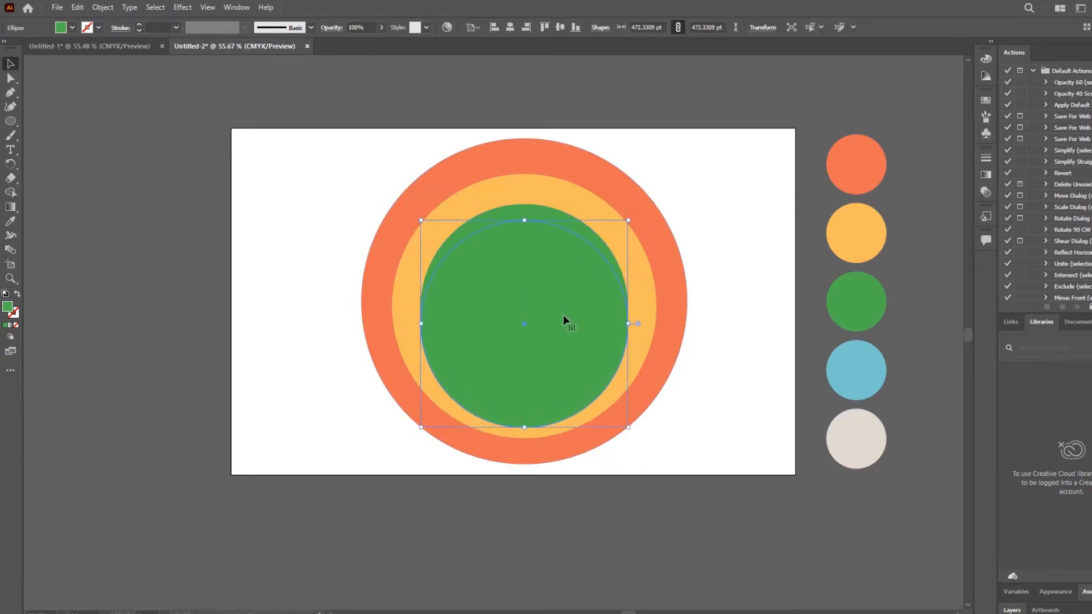
pyautogui.press('i')
pyautogui.click(850, 364)
pyautogui.press('e')
pyautogui.moveTo(628, 220); pyautogui.dragTo(607, 236)
pyautogui.press('v')
# Select all four stacked circles and align their centres vertically.
pyautogui.click(729, 200)
pyautogui.moveTo(728, 195); pyautogui.dragTo(543, 268)
pyautogui.click(560, 28)
pyautogui.click(731, 252)
# Shrink the blue circle and enlarge the yellow and orange circles so the concentric bands are evenly wide.
pyautogui.click(580, 265)
pyautogui.press('e')
pyautogui.moveTo(608, 221); pyautogui.dragTo(593, 230)
pyautogui.press('v')
pyautogui.click(581, 207)
pyautogui.press('e')
pyautogui.moveTo(656, 174); pyautogui.dragTo(476, 366)
pyautogui.press('v')
pyautogui.click(575, 160)
pyautogui.press('e')
pyautogui.press('v')
pyautogui.click(295, 312)
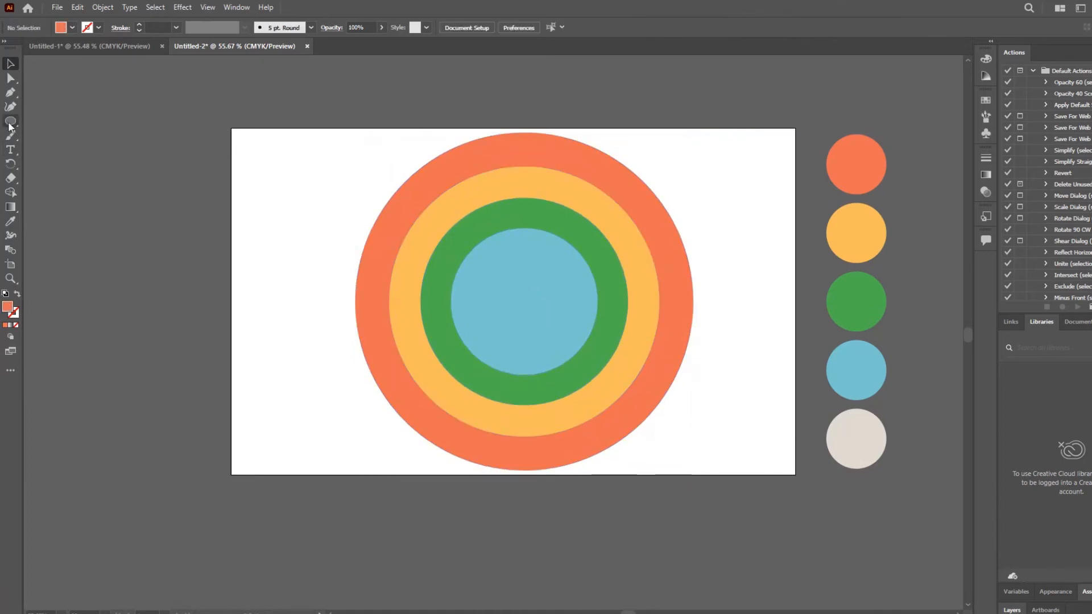
# Draw a wide rectangle covering the lower part of the circles and select it together with all four circles.
pyautogui.moveTo(193, 544); pyautogui.dragTo(792, 287)
pyautogui.press('v')
pyautogui.moveTo(724, 261); pyautogui.dragTo(332, 439)
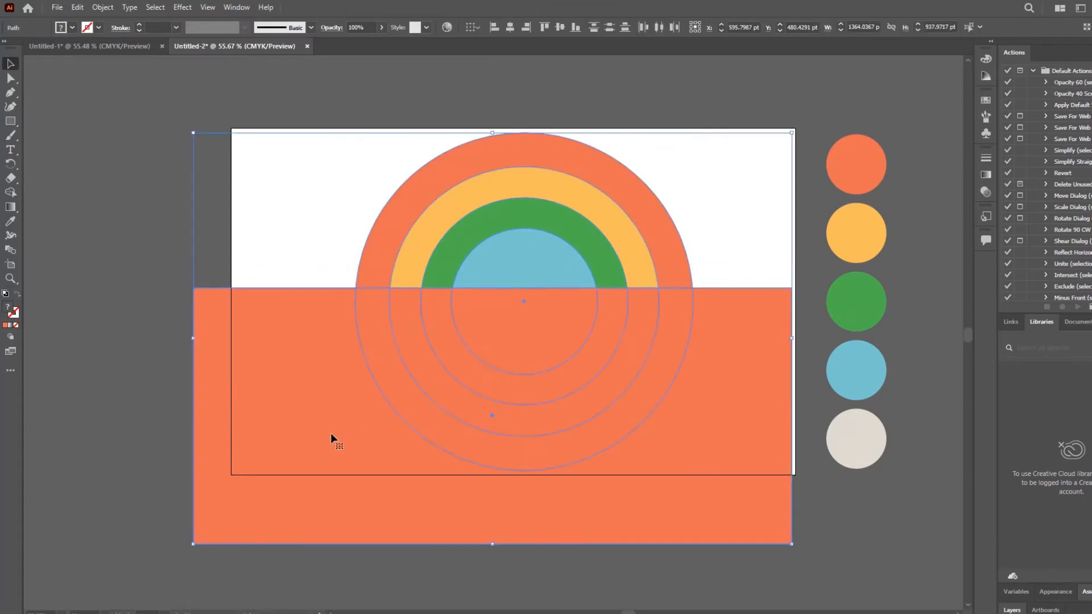
# Remove the rectangle and all circle parts beneath it with the Shape Builder, keeping only the upper arcs.
pyautogui.click(11, 193)
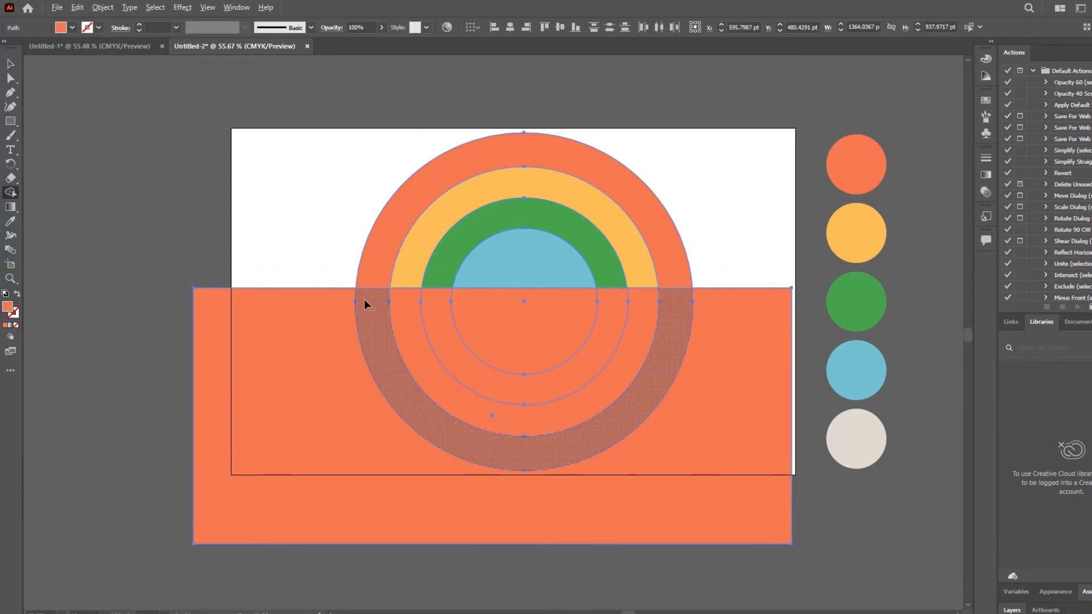
pyautogui.moveTo(541, 343); pyautogui.dragTo(439, 344)
pyautogui.keyDown('alt'); pyautogui.click(489, 278); pyautogui.keyUp('alt')
pyautogui.keyDown('alt'); pyautogui.click(430, 315); pyautogui.keyUp('alt')
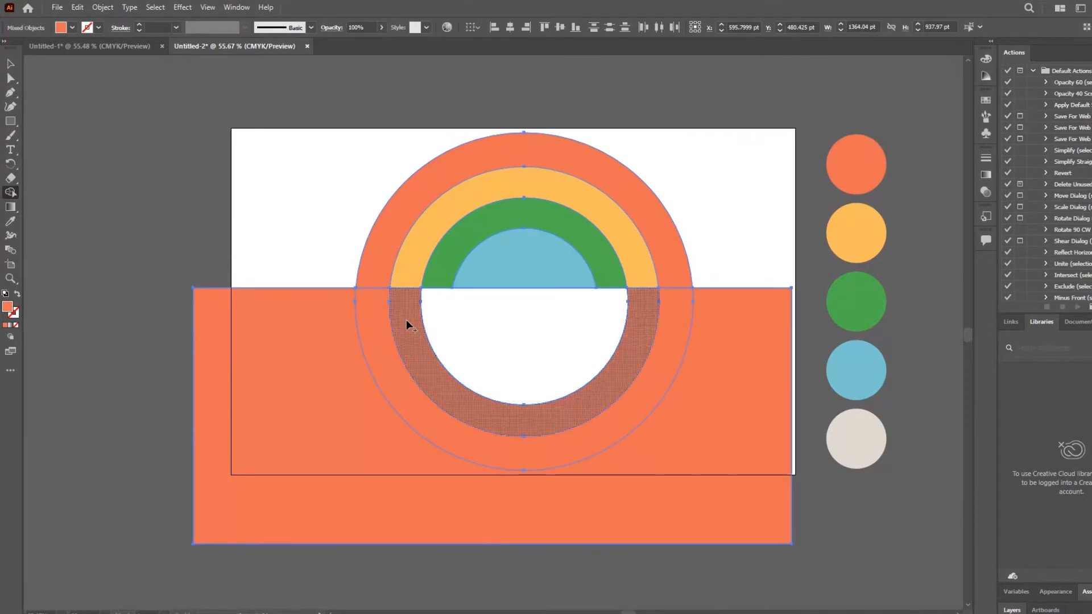
pyautogui.hotkey('ctrl', 'z')
pyautogui.keyDown('alt'); pyautogui.click(383, 320); pyautogui.keyUp('alt')
pyautogui.keyDown('alt'); pyautogui.click(343, 323); pyautogui.keyUp('alt')
pyautogui.keyDown('alt'); pyautogui.click(404, 330); pyautogui.keyUp('alt')
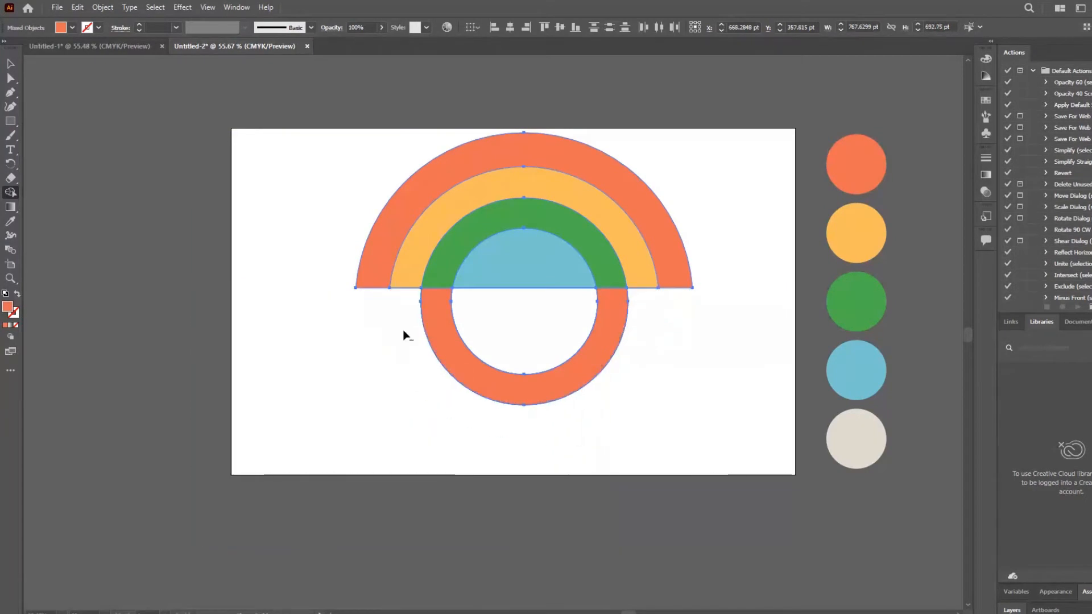
pyautogui.keyDown('alt'); pyautogui.click(438, 329); pyautogui.keyUp('alt')
pyautogui.scroll(1, 518, 291)
pyautogui.press('v')
pyautogui.click(563, 345)
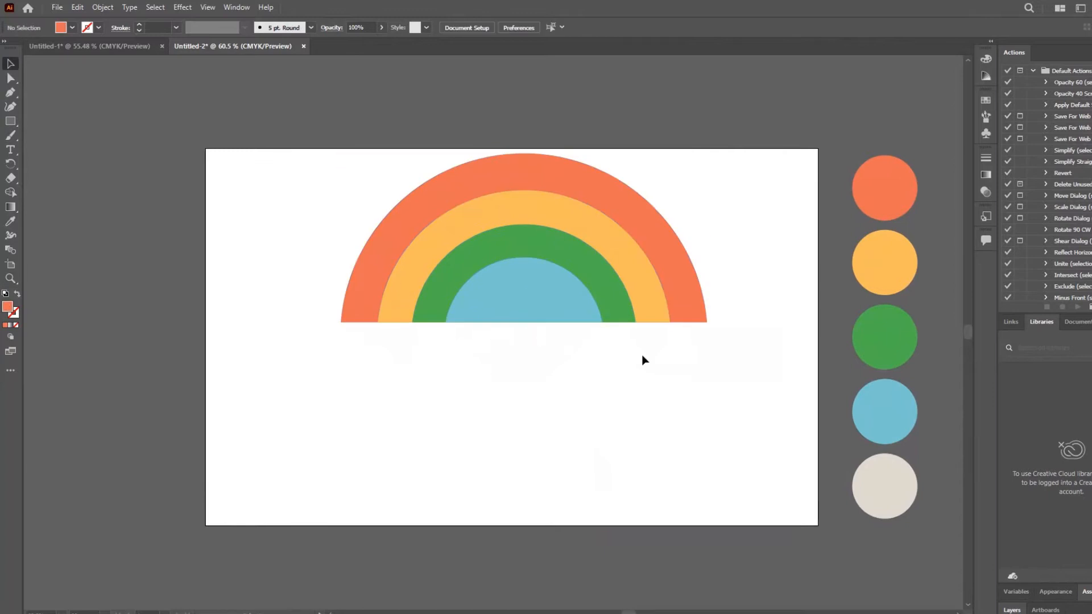
# Move the whole rainbow down towards the middle of the artboard.
pyautogui.moveTo(513, 235); pyautogui.dragTo(513, 301)
pyautogui.click(602, 395)
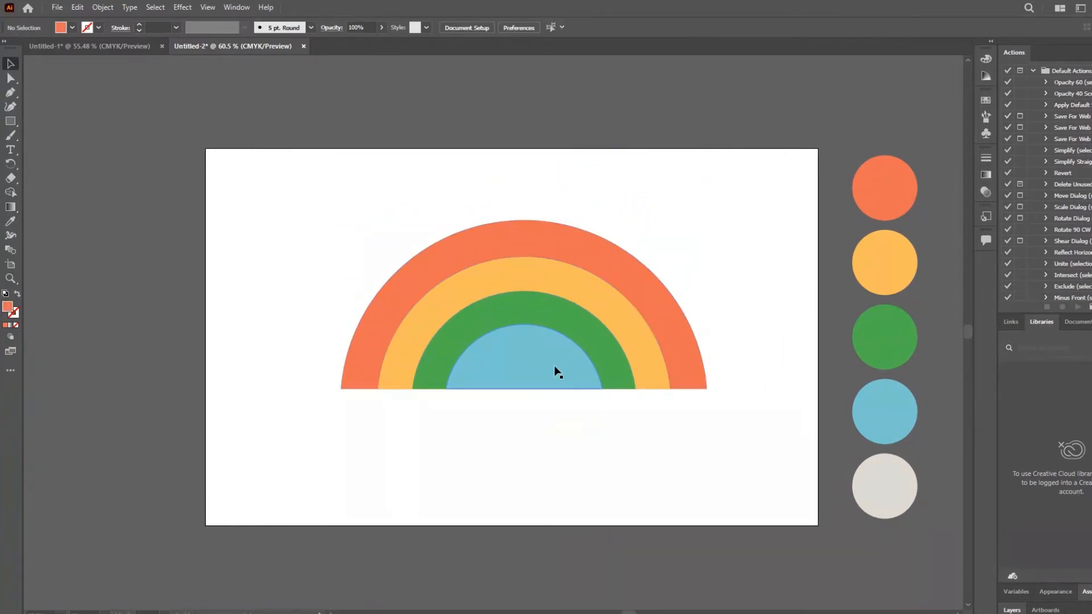
pyautogui.moveTo(661, 268); pyautogui.dragTo(558, 334)
pyautogui.moveTo(563, 324); pyautogui.dragTo(564, 310)
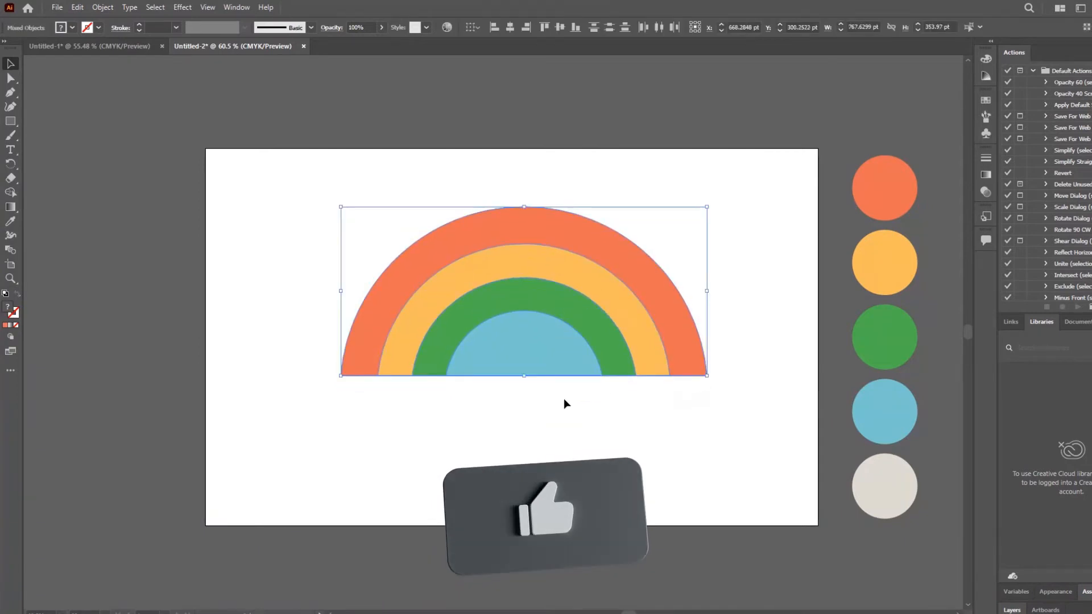
pyautogui.click(561, 397)
# Draw a circle about 117 pt wide at the rainbow's left foot and sample the artboard's white as its fill.
pyautogui.press('l')
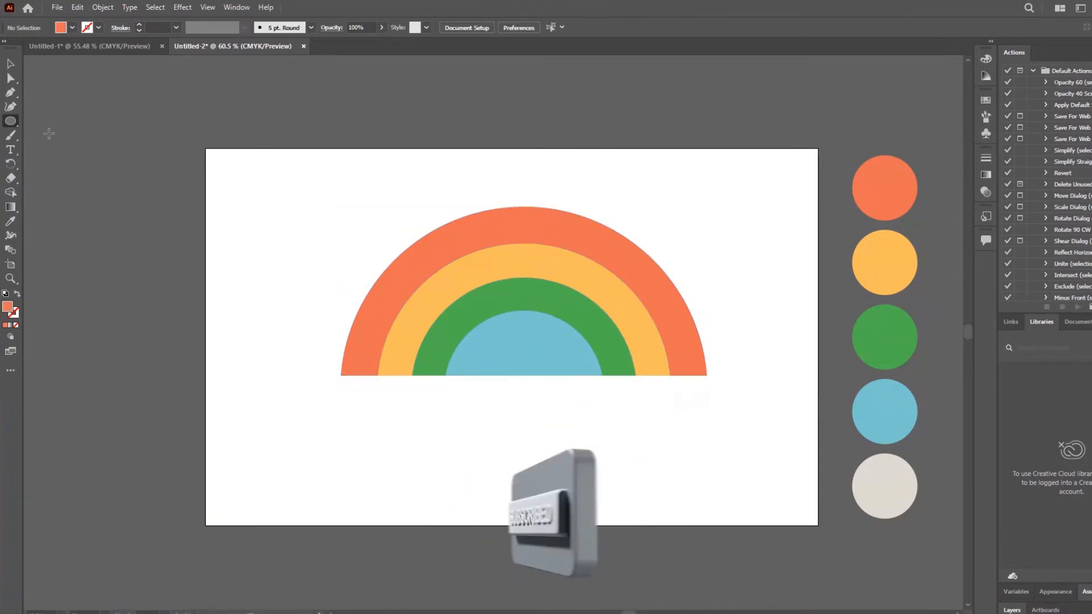
pyautogui.moveTo(415, 360); pyautogui.dragTo(360, 415)
pyautogui.press('v')
pyautogui.scroll(5, 423, 466)
pyautogui.press('i')
pyautogui.click(458, 404)
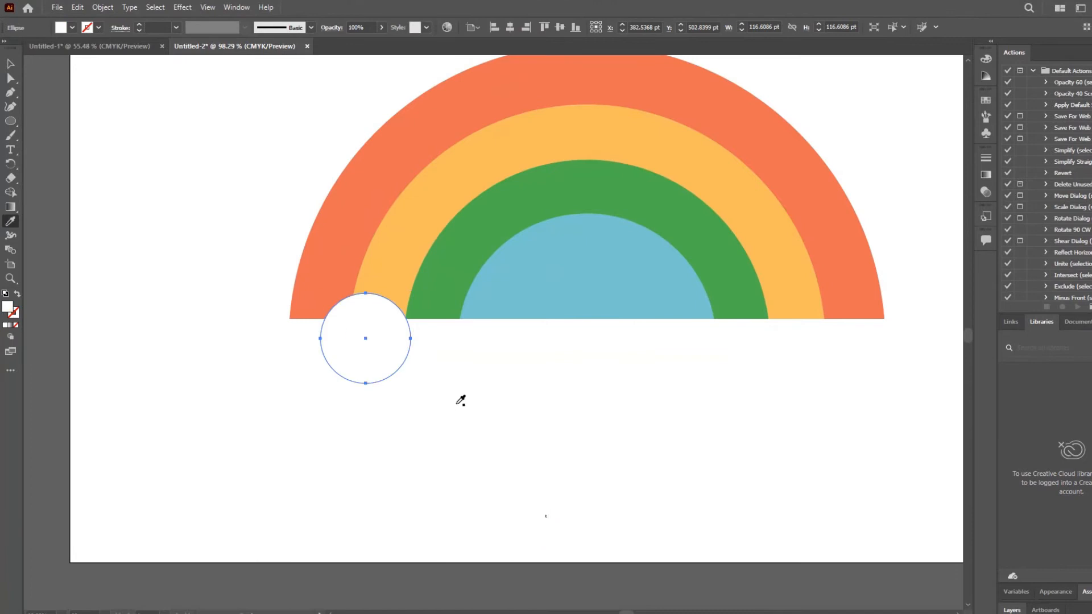
# Set the small circle's fill to light grey #D8D8D8.
pyautogui.press('z')
pyautogui.moveTo(379, 335); pyautogui.dragTo(392, 334)
pyautogui.press('v')
pyautogui.doubleClick(7, 307)
pyautogui.moveTo(418, 259); pyautogui.dragTo(411, 256)
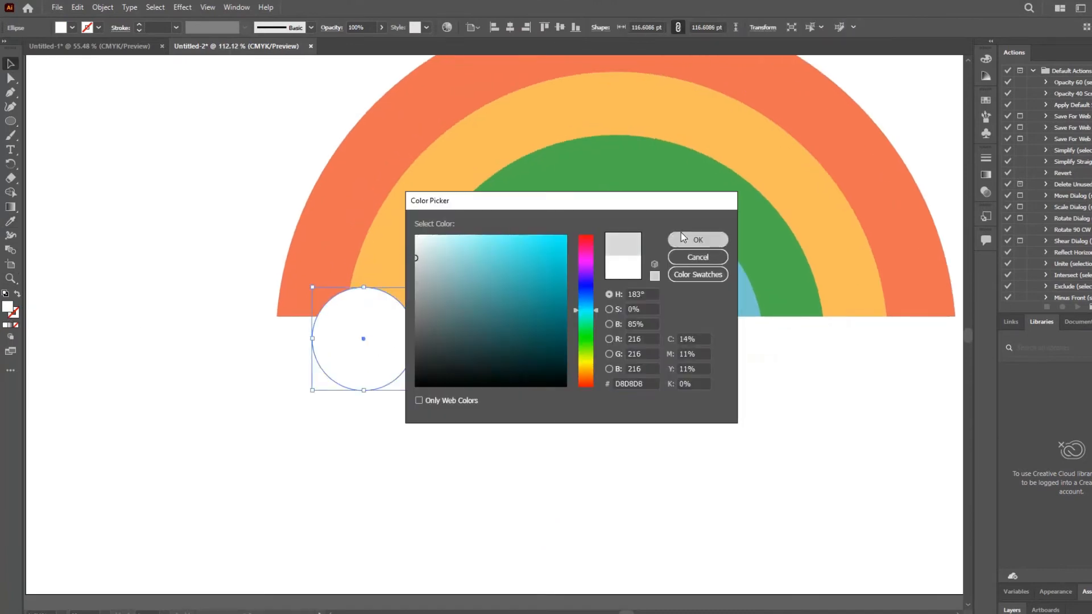
pyautogui.click(683, 238)
# Duplicate the grey circle to build up a cloud and scale the upper copy down to about 92 pt.
pyautogui.scroll(1, 383, 359)
pyautogui.moveTo(383, 358); pyautogui.dragTo(358, 290)
pyautogui.press('e')
pyautogui.moveTo(409, 230); pyautogui.dragTo(395, 240)
pyautogui.moveTo(360, 292); pyautogui.dragTo(361, 385)
pyautogui.hotkey('ctrl', 'z')
pyautogui.moveTo(344, 273); pyautogui.dragTo(348, 329)
pyautogui.hotkey('ctrl', 'z')
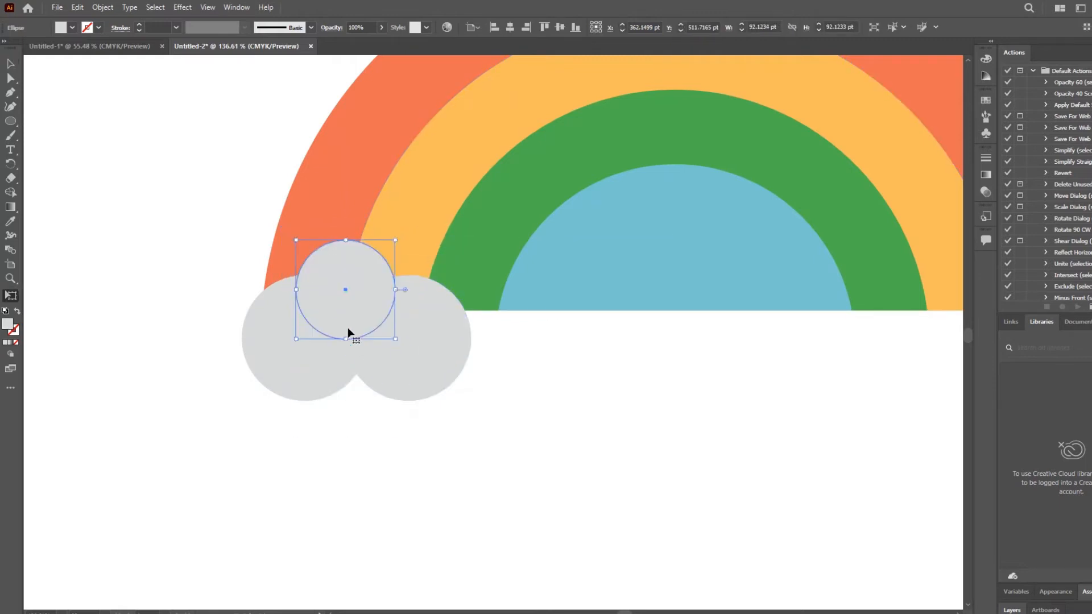
# Place a copy of the small grey circle below the first one and spread the two large circles apart.
pyautogui.press('v')
pyautogui.moveTo(336, 263); pyautogui.dragTo(356, 361)
pyautogui.moveTo(422, 335); pyautogui.dragTo(436, 327)
pyautogui.moveTo(273, 334); pyautogui.dragTo(252, 318)
pyautogui.scroll(-4, 361, 324)
pyautogui.click(384, 372)
pyautogui.scroll(3, 339, 333)
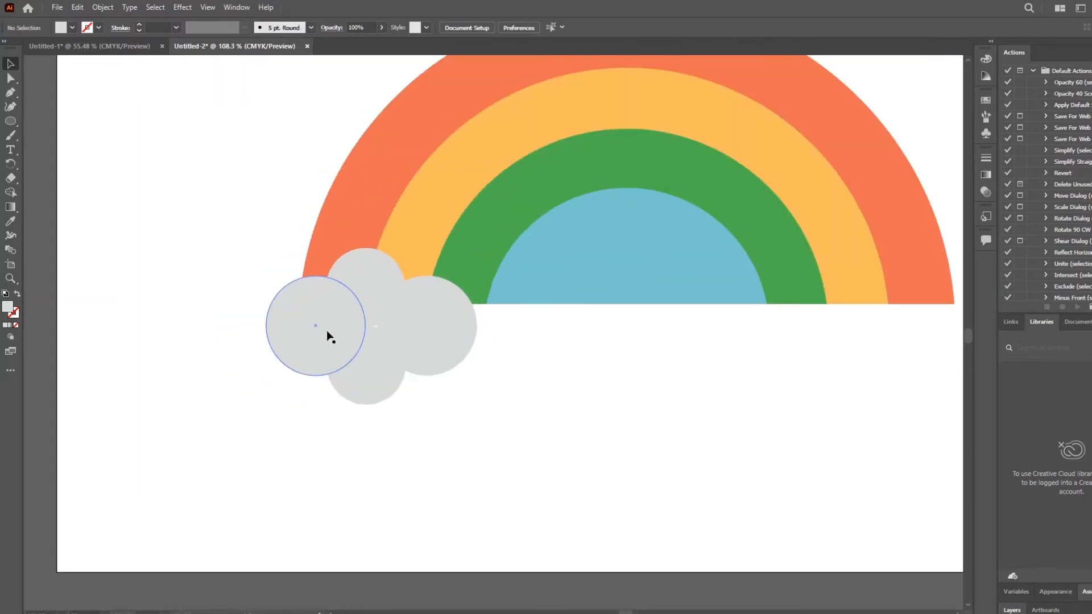
# Fine-tune the positions of the overlapping grey circles to even out the cloud's outline.
pyautogui.click(330, 337)
pyautogui.scroll(3, 389, 326)
pyautogui.click(546, 381)
pyautogui.moveTo(361, 359); pyautogui.dragTo(347, 353)
pyautogui.click(363, 293)
pyautogui.moveTo(363, 291); pyautogui.dragTo(360, 296)
pyautogui.moveTo(399, 292); pyautogui.dragTo(341, 306)
# Select all four grey circles and merge them into one cloud shape with the Shape Builder.
pyautogui.click(444, 310)
pyautogui.keyDown('shift'); pyautogui.click(361, 291); pyautogui.keyUp('shift')
pyautogui.keyDown('shift'); pyautogui.click(358, 356); pyautogui.keyUp('shift')
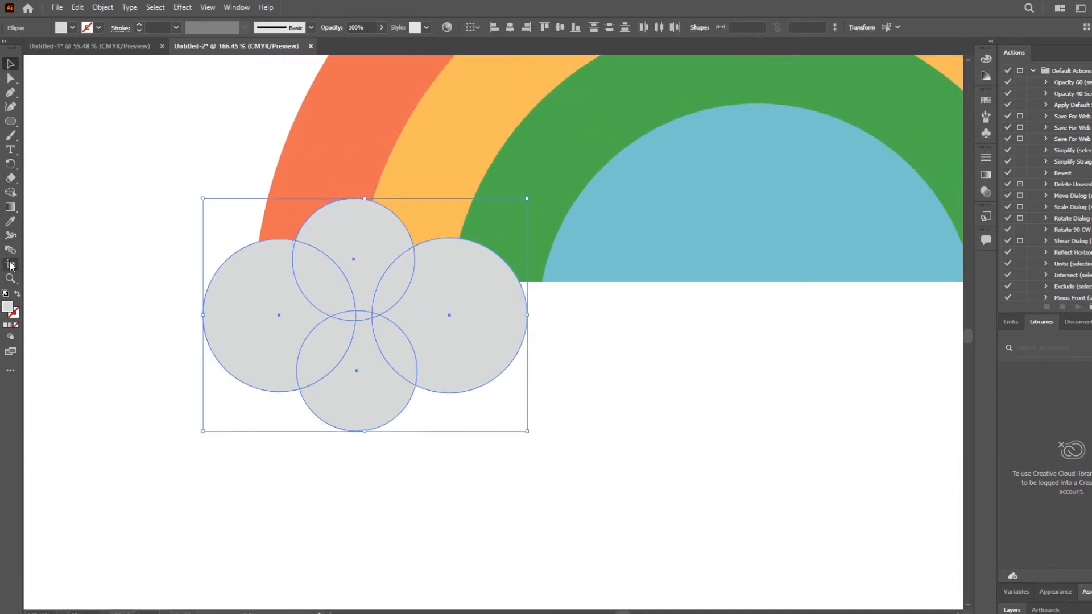
pyautogui.click(10, 193)
pyautogui.moveTo(237, 305)
pyautogui.mouseDown()
pyautogui.moveTo(460, 309)
pyautogui.moveTo(440, 373)
pyautogui.mouseUp()
pyautogui.moveTo(450, 342); pyautogui.dragTo(288, 346)
pyautogui.press('v')
pyautogui.click(309, 389)
# Enlarge the cloud to about 349 pt wide so it covers the rainbow's left foot.
pyautogui.click(247, 342)
pyautogui.press('e')
pyautogui.moveTo(332, 284); pyautogui.dragTo(373, 261)
pyautogui.press('v')
pyautogui.click(429, 385)
pyautogui.click(283, 361)
pyautogui.press('e')
pyautogui.press('v')
pyautogui.click(405, 371)
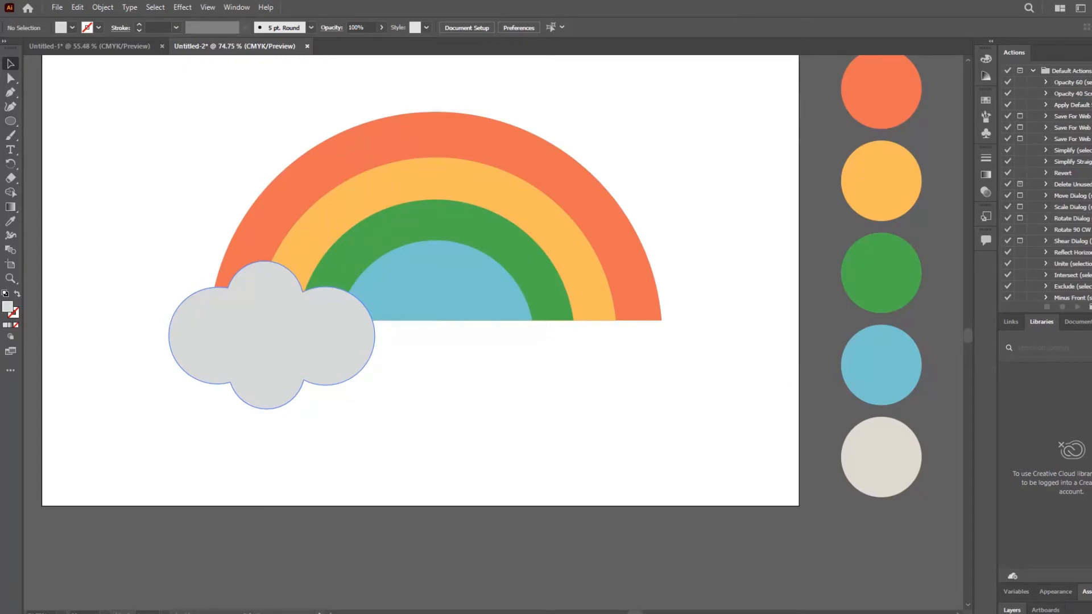
# Duplicate the blue semicircle slightly lower and scale the copy down to form the rainbow's inner opening.
pyautogui.hotkey('ctrl', 'space')
pyautogui.moveTo(461, 279)
pyautogui.mouseDown()
pyautogui.moveTo(475, 329)
pyautogui.moveTo(467, 295)
pyautogui.mouseUp()
pyautogui.click(467, 296)
pyautogui.moveTo(418, 267); pyautogui.dragTo(418, 276)
pyautogui.press('e')
pyautogui.moveTo(567, 223); pyautogui.dragTo(540, 292)
pyautogui.press('v')
# Try to cut the small inner semicircle out of the blue semicircle with the Shape Builder, and undo the cut.
pyautogui.keyDown('shift'); pyautogui.click(534, 275); pyautogui.keyUp('shift')
pyautogui.hotkey('ctrl', 'space')
pyautogui.click(11, 193)
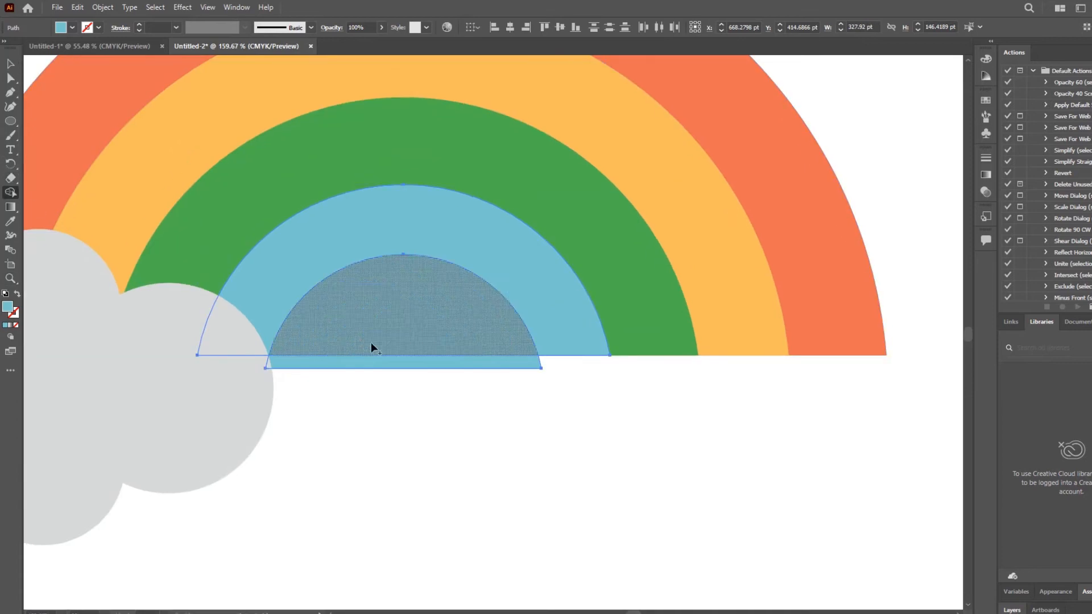
pyautogui.moveTo(371, 345); pyautogui.dragTo(375, 363)
pyautogui.hotkey('ctrl', 'space')
pyautogui.moveTo(424, 301); pyautogui.dragTo(375, 310)
pyautogui.press('a')
pyautogui.click(435, 311)
pyautogui.hotkey('ctrl', 'z')
# Select all rainbow arcs with the inner semicircle and remove the inner area with the Shape Builder.
pyautogui.moveTo(455, 337)
pyautogui.mouseDown()
pyautogui.moveTo(472, 337)
pyautogui.moveTo(525, 223)
pyautogui.mouseUp()
pyautogui.press('v')
pyautogui.scroll(4, 435, 312)
pyautogui.click(10, 193)
pyautogui.moveTo(449, 369); pyautogui.dragTo(441, 298)
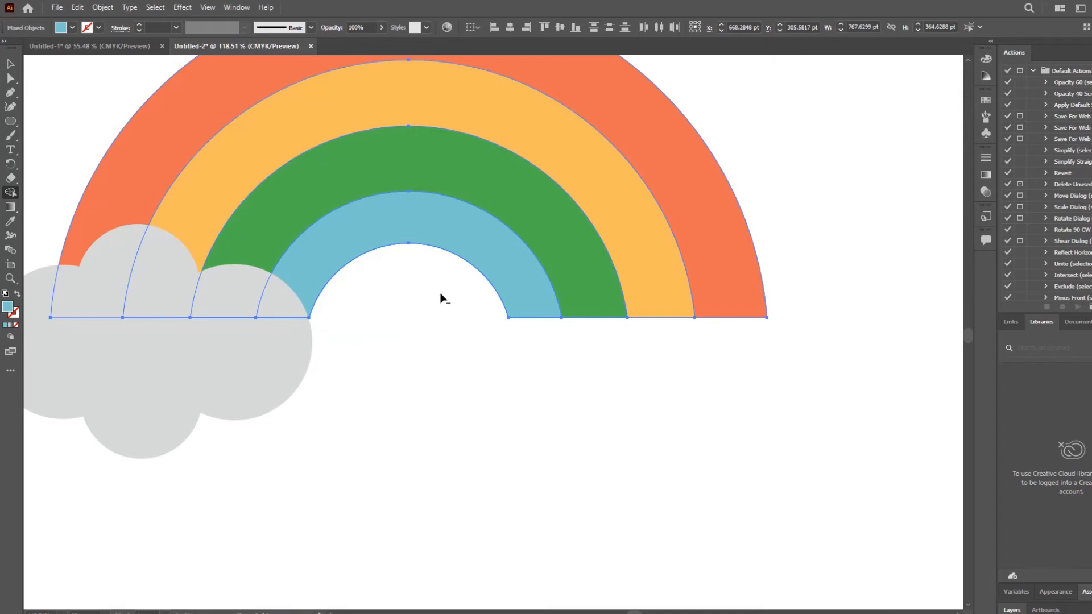
pyautogui.hotkey('ctrl', 'shift', 'a')
# Place a copy of the cloud horizontally about 526 pt away, over the rainbow's right foot.
pyautogui.press('z')
pyautogui.keyDown('alt'); pyautogui.click(462, 293); pyautogui.keyUp('alt')
pyautogui.click(441, 302)
pyautogui.press('v')
pyautogui.moveTo(243, 313); pyautogui.dragTo(646, 322)
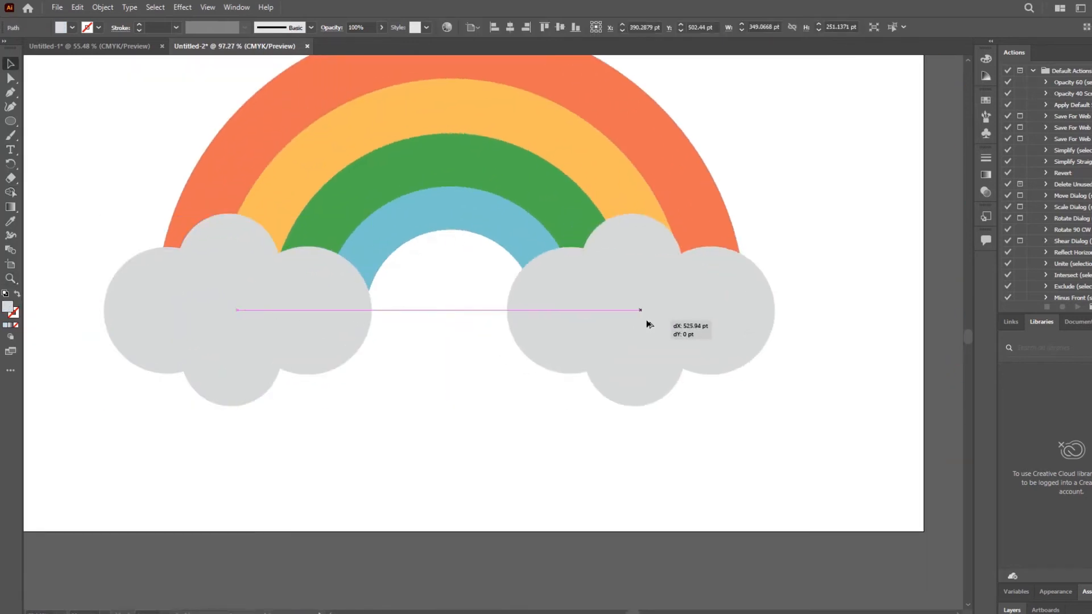
pyautogui.hotkey('ctrl', 'space')
pyautogui.moveTo(574, 290); pyautogui.dragTo(484, 301)
pyautogui.hotkey('ctrl', 'space')
pyautogui.moveTo(620, 274); pyautogui.dragTo(659, 268)
# Select the rainbow and both clouds and scale them up together to fill more of the artboard.
pyautogui.moveTo(698, 233); pyautogui.dragTo(421, 338)
pyautogui.press('e')
pyautogui.moveTo(658, 139); pyautogui.dragTo(702, 114)
pyautogui.press('v')
pyautogui.scroll(-2, 367, 191)
pyautogui.click(629, 383)
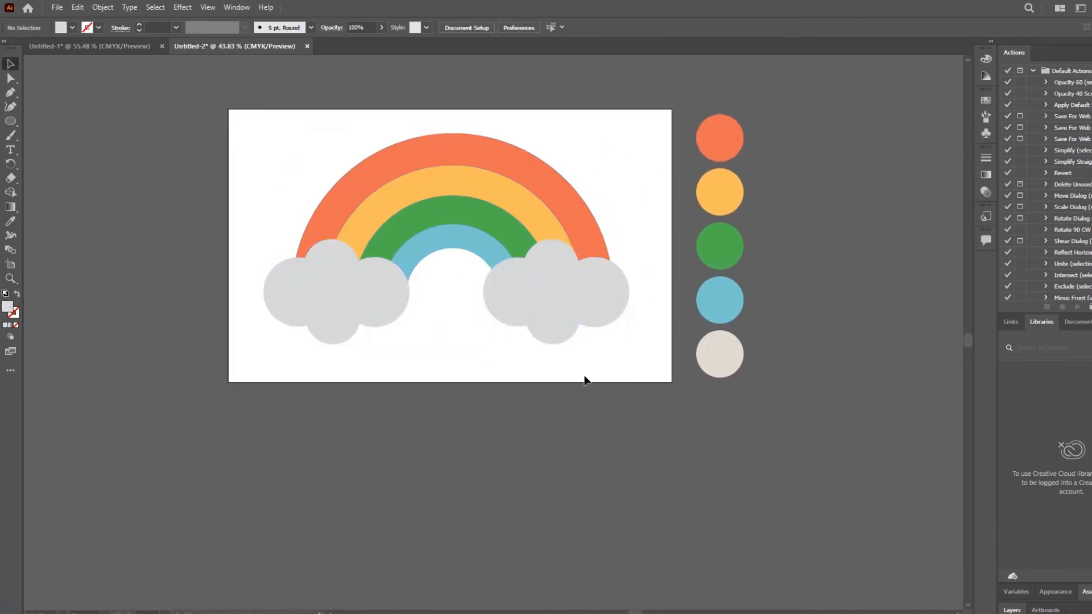
pyautogui.scroll(3, 586, 382)
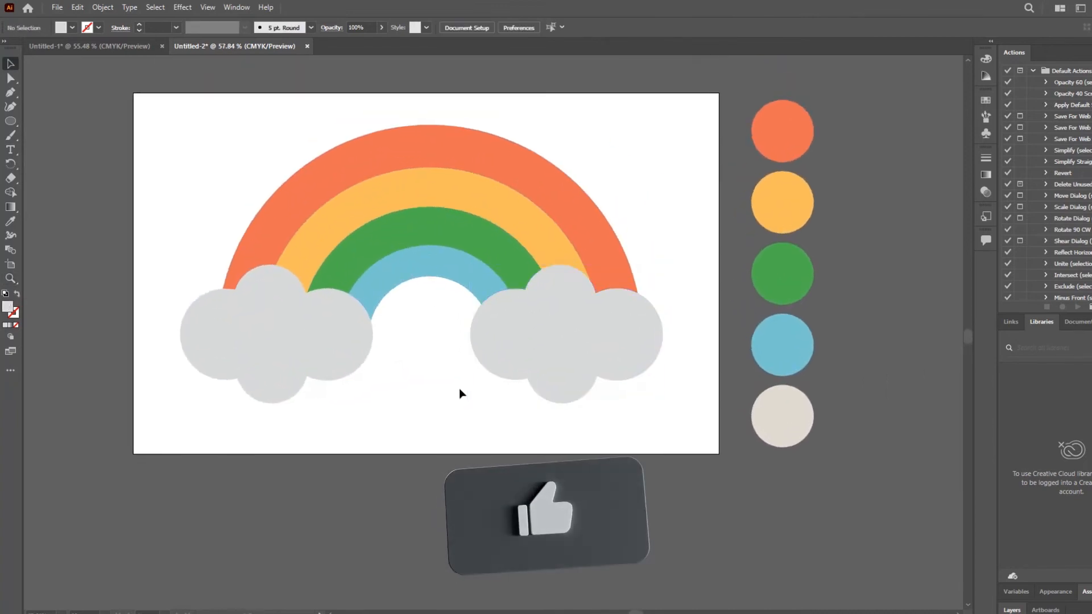
pyautogui.moveTo(658, 166); pyautogui.dragTo(207, 402)
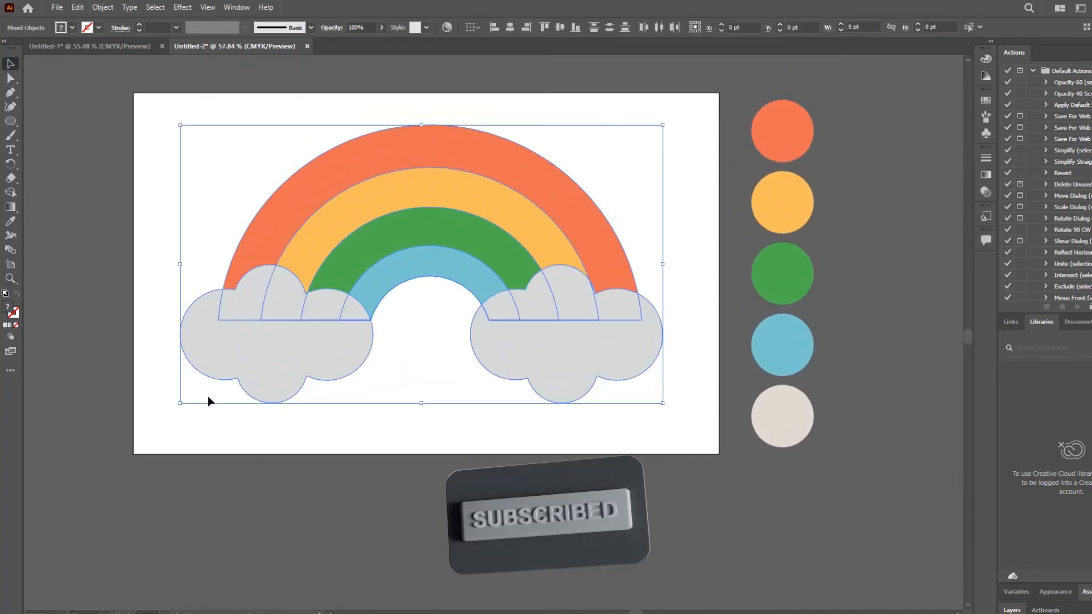
pyautogui.click(375, 467)
# Draw a background rectangle of about 1257 by 756 pt over the artboard and send it behind the rainbow and clouds.
pyautogui.press('m')
pyautogui.moveTo(139, 100); pyautogui.dragTo(713, 448)
pyautogui.hotkey('ctrl', 'shift', '[')
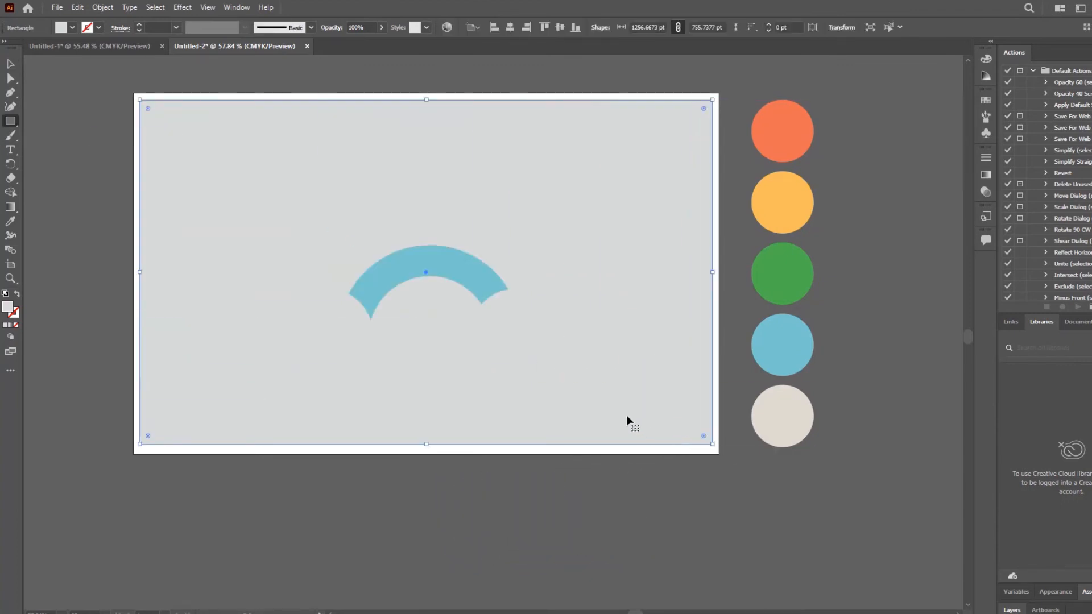
pyautogui.press('v')
pyautogui.click(516, 474)
# Select both clouds together and change their fill colour to white.
pyautogui.press('a')
pyautogui.click(299, 334)
pyautogui.keyDown('shift'); pyautogui.click(660, 352); pyautogui.keyUp('shift')
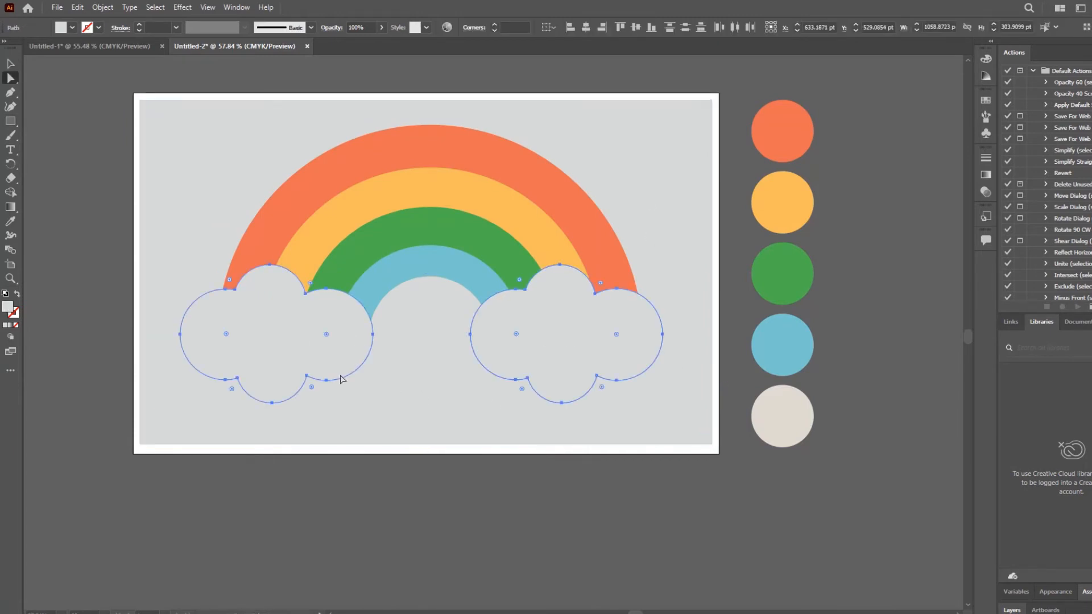
pyautogui.doubleClick(8, 307)
pyautogui.click(698, 240)
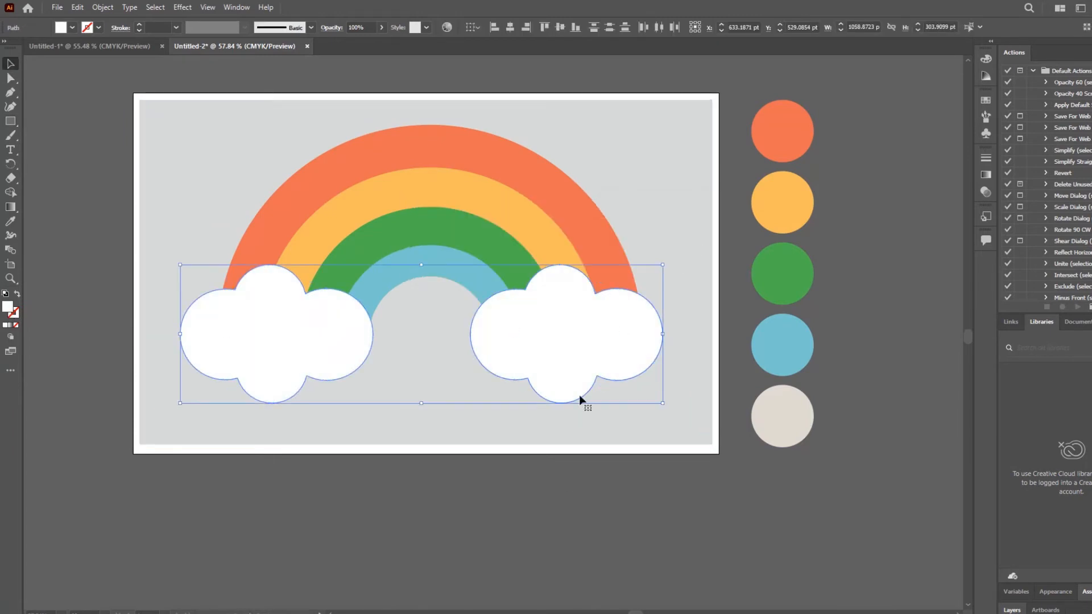
pyautogui.hotkey('ctrl', 'shift', 'a')
# Adjust the green and blue arcs slightly to meet their neighbouring bands, and undo the last adjustment.
pyautogui.press('z')
pyautogui.moveTo(576, 371); pyautogui.dragTo(490, 394)
pyautogui.press('v')
pyautogui.click(537, 345)
pyautogui.keyDown('shift'); pyautogui.click(518, 288); pyautogui.keyUp('shift')
pyautogui.moveTo(517, 271); pyautogui.dragTo(517, 269)
pyautogui.keyDown('shift'); pyautogui.click(516, 241); pyautogui.keyUp('shift')
pyautogui.keyDown('shift'); pyautogui.click(377, 347); pyautogui.keyUp('shift')
pyautogui.moveTo(385, 326); pyautogui.dragTo(441, 341)
pyautogui.hotkey('ctrl', 'z')
pyautogui.press('z')
pyautogui.press('v')
# Select the rainbow arcs and both clouds without the background rectangle and group them.
pyautogui.moveTo(239, 223); pyautogui.dragTo(627, 424)
pyautogui.keyDown('shift'); pyautogui.click(675, 191); pyautogui.keyUp('shift')
pyautogui.moveTo(589, 255); pyautogui.dragTo(520, 250)
pyautogui.hotkey('ctrl', 'z')
pyautogui.hotkey('ctrl', 'g')
pyautogui.moveTo(520, 251); pyautogui.dragTo(540, 250)
pyautogui.hotkey('ctrl', 'c')
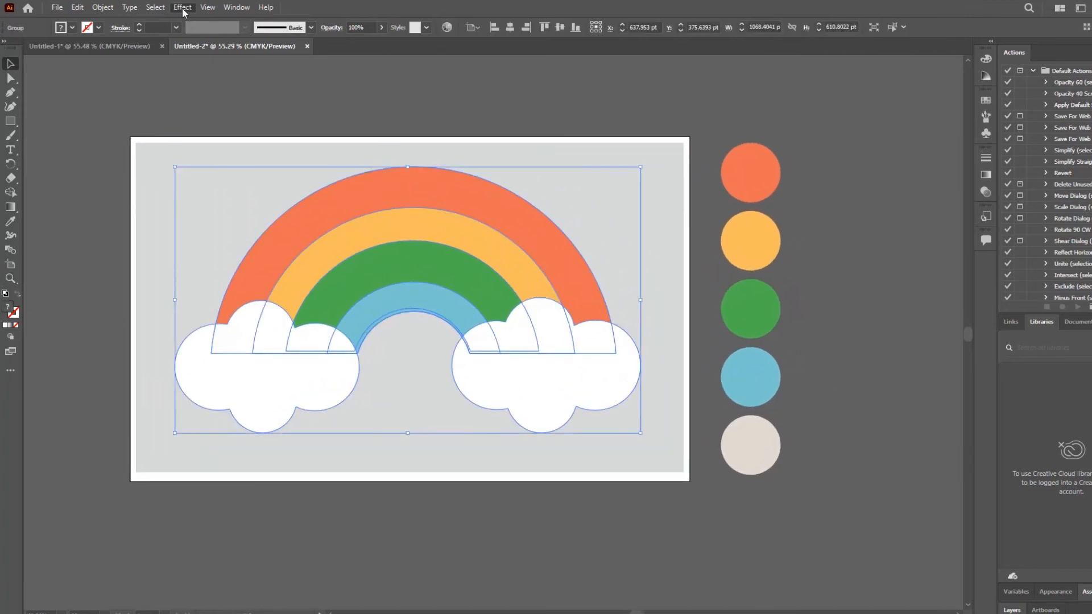
# Apply a 3D effect to the group, using the Inflate type with a depth of 0 pt.
pyautogui.click(367, 76)
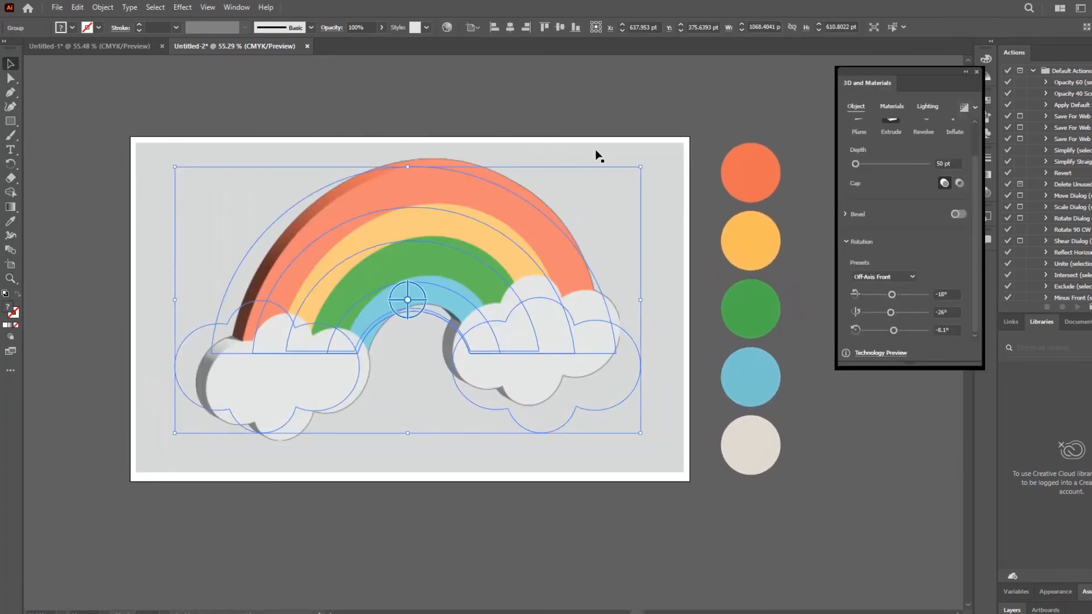
pyautogui.scroll(1, 948, 147)
pyautogui.click(956, 152)
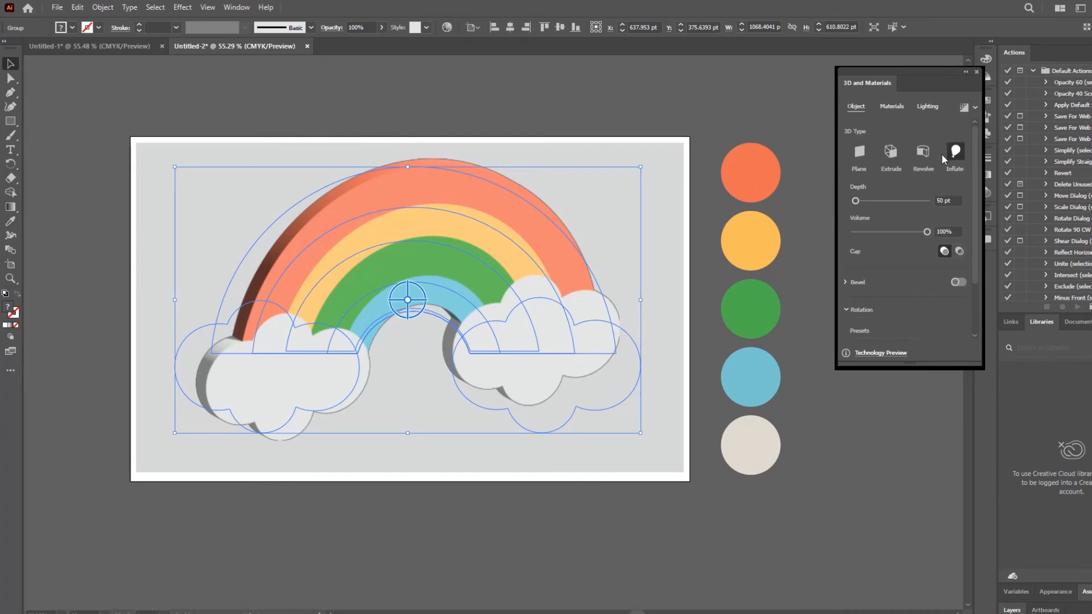
pyautogui.moveTo(855, 201); pyautogui.dragTo(838, 205)
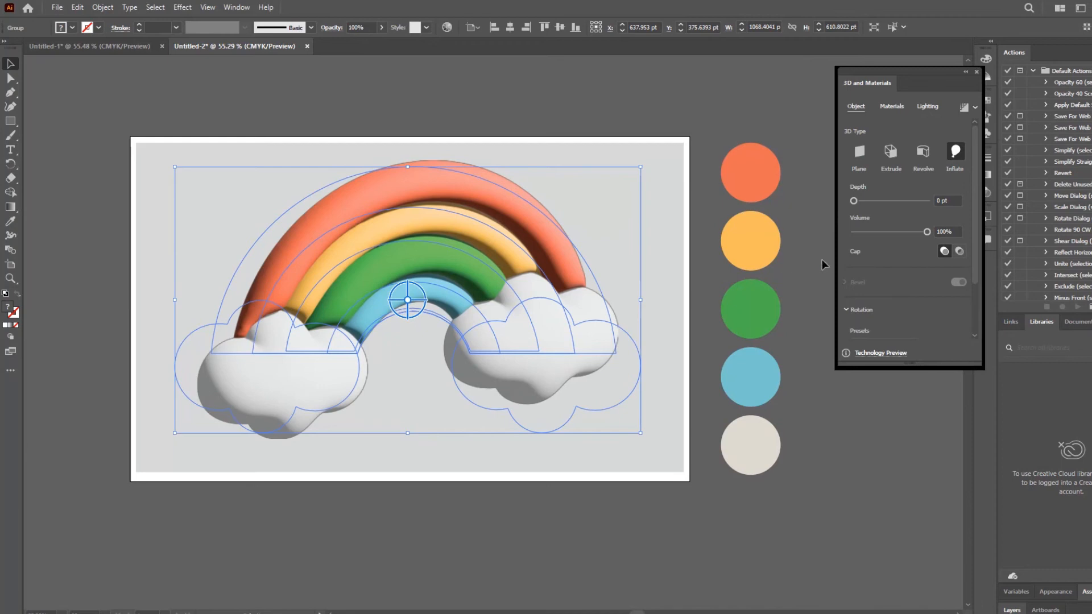
# Try a 3D rotation of -15° about the X axis, and choose a preset that faces the group straight to the front.
pyautogui.scroll(-2, 893, 293)
pyautogui.moveTo(891, 295); pyautogui.dragTo(903, 296)
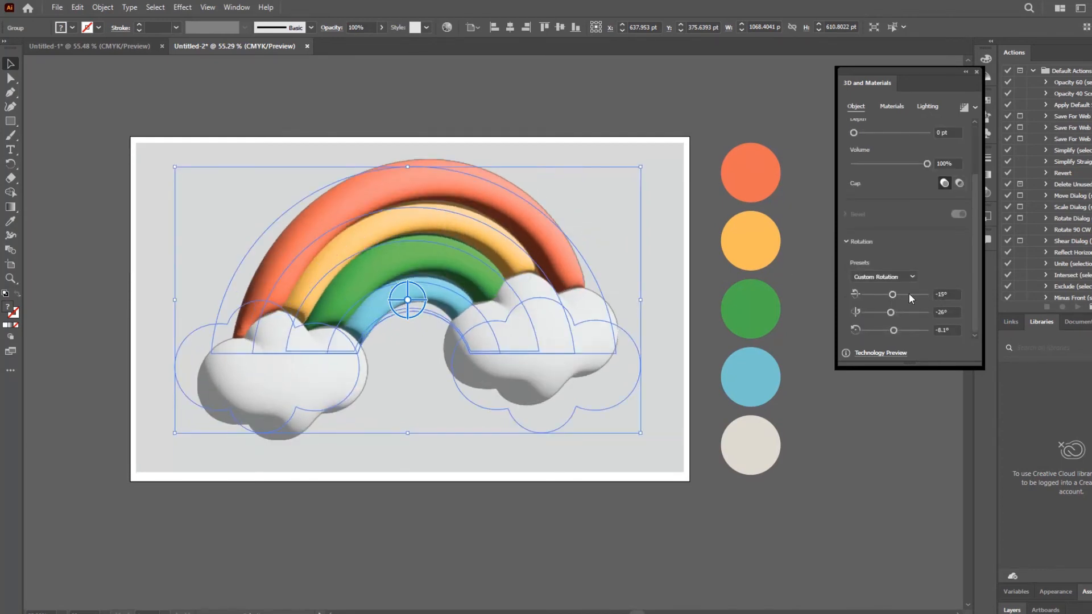
pyautogui.click(892, 306)
pyautogui.moveTo(973, 256); pyautogui.dragTo(971, 200)
# Set the material's metallic value to 0.13 and the light to 103% intensity, 98° rotation, 56° height and 51% softness.
pyautogui.click(891, 107)
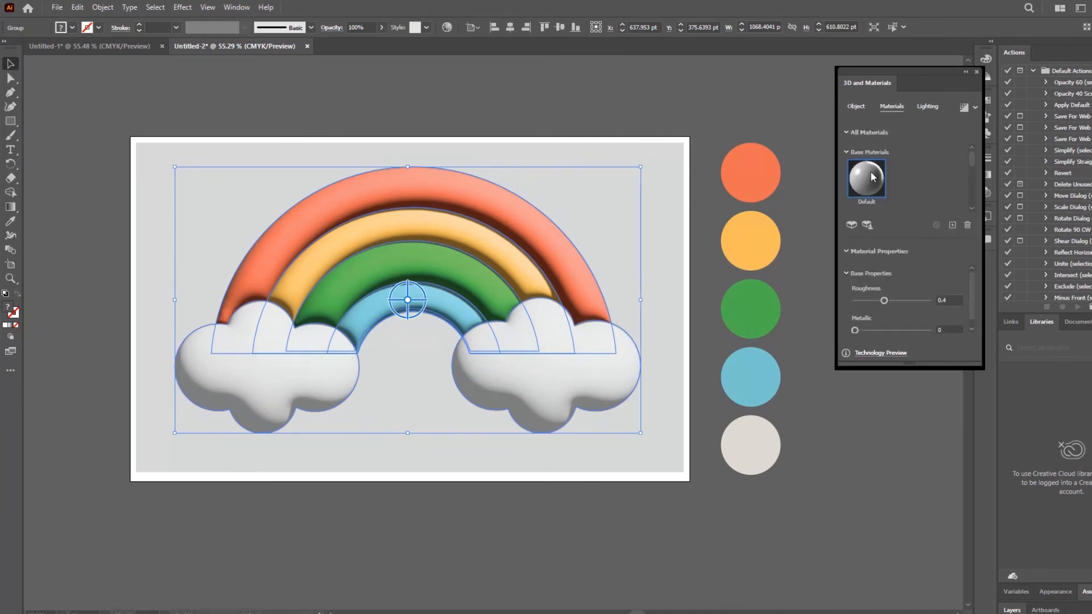
pyautogui.moveTo(971, 275); pyautogui.dragTo(971, 281)
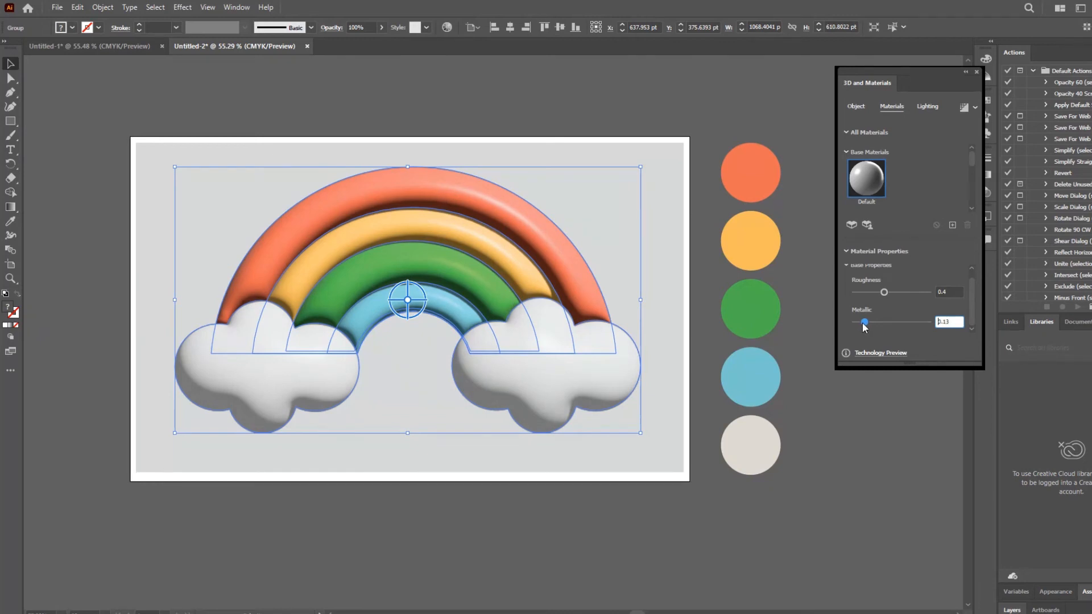
pyautogui.click(927, 107)
pyautogui.moveTo(879, 220); pyautogui.dragTo(909, 254)
pyautogui.moveTo(884, 308); pyautogui.dragTo(900, 272)
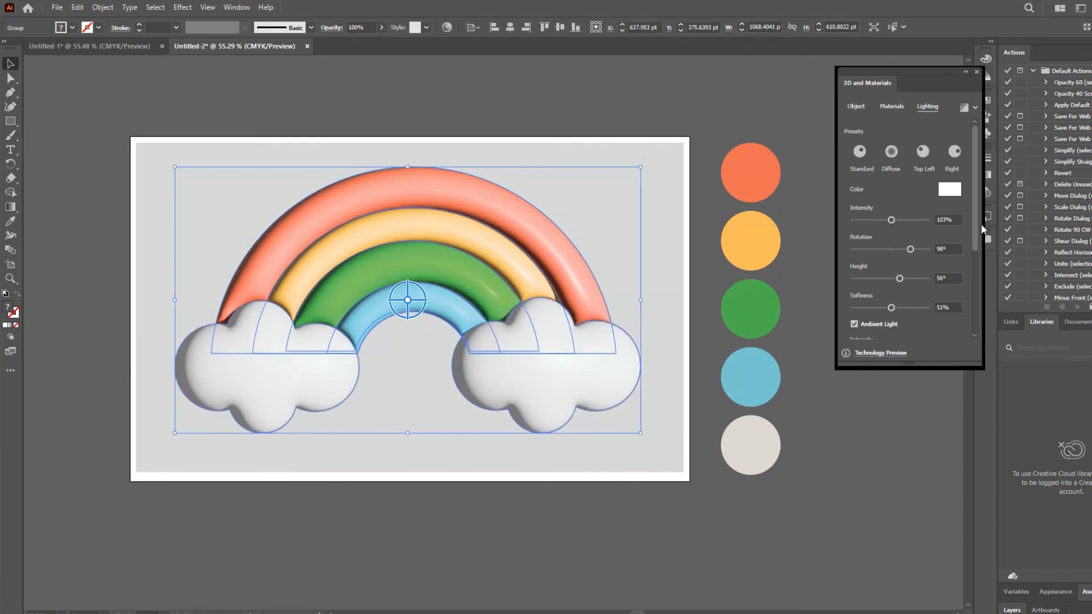
# Tint the light colour pale cyan with E6FEFF and refine it to a slightly bluer white.
pyautogui.click(949, 189)
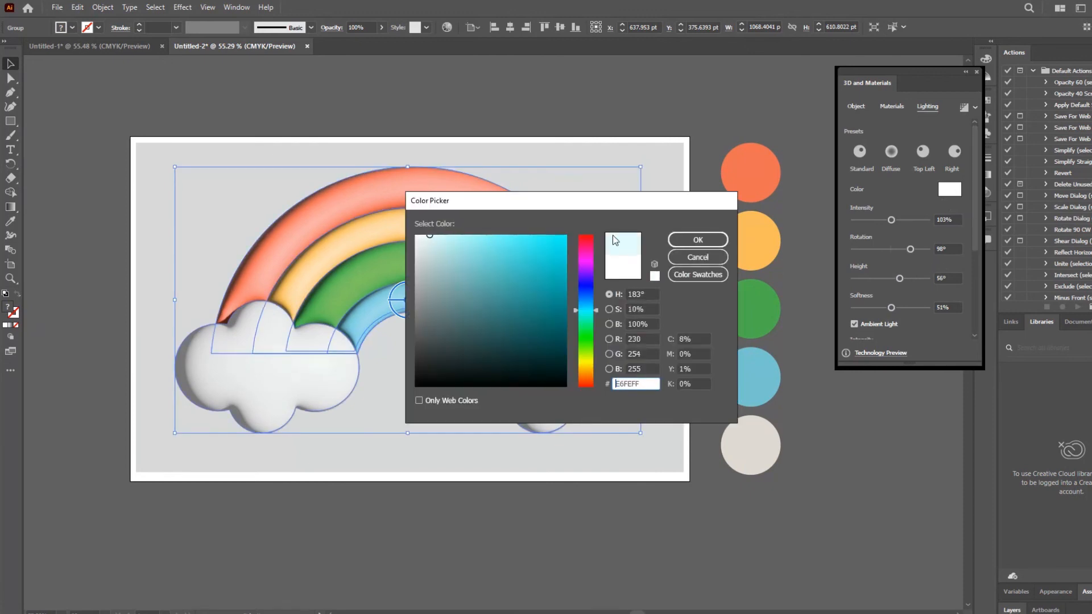
pyautogui.press('Return')
pyautogui.click(959, 193)
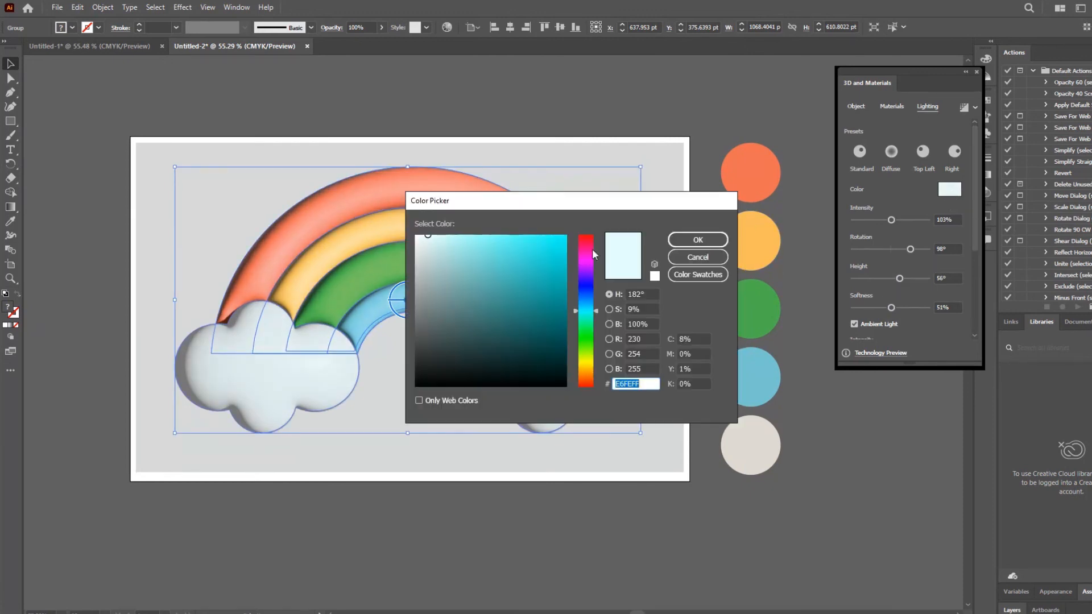
pyautogui.click(698, 239)
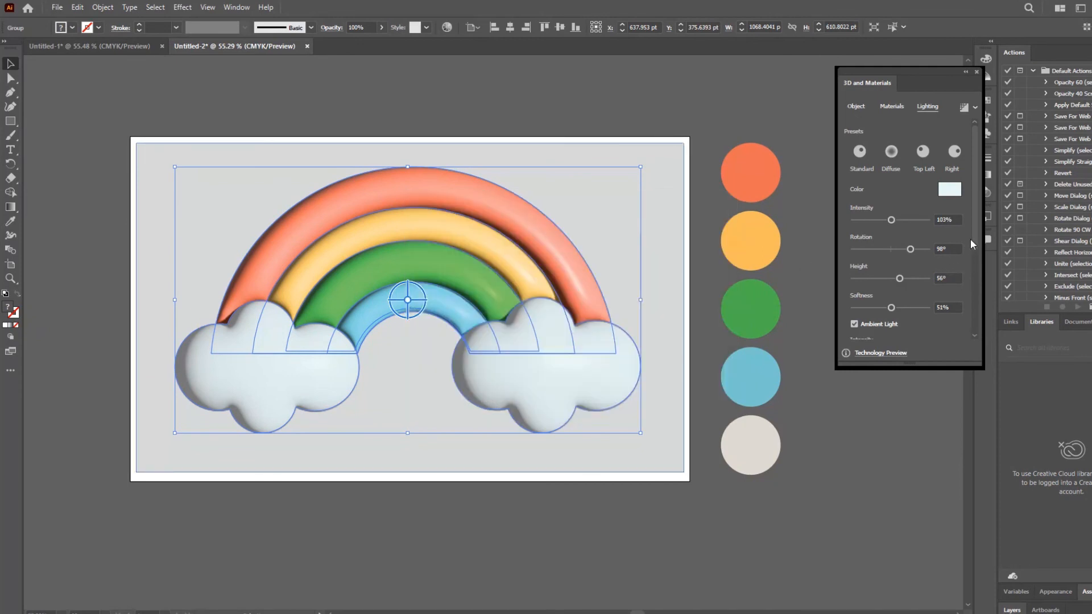
# Turn on shadows behind the 3D group and set the shadow bounds to 72%.
pyautogui.scroll(-5, 967, 241)
pyautogui.click(955, 240)
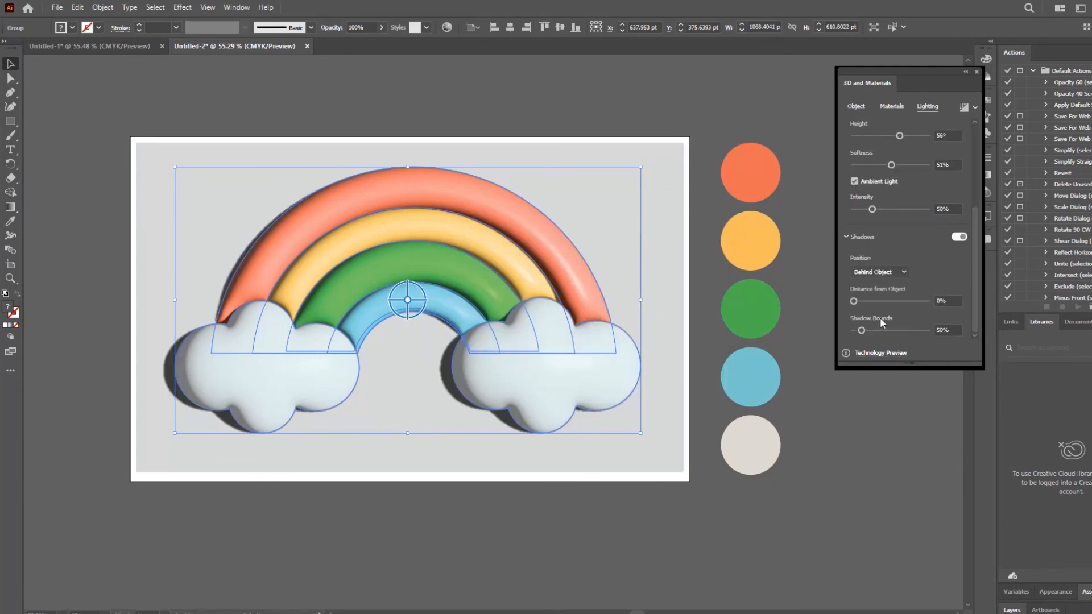
pyautogui.moveTo(862, 331); pyautogui.dragTo(865, 331)
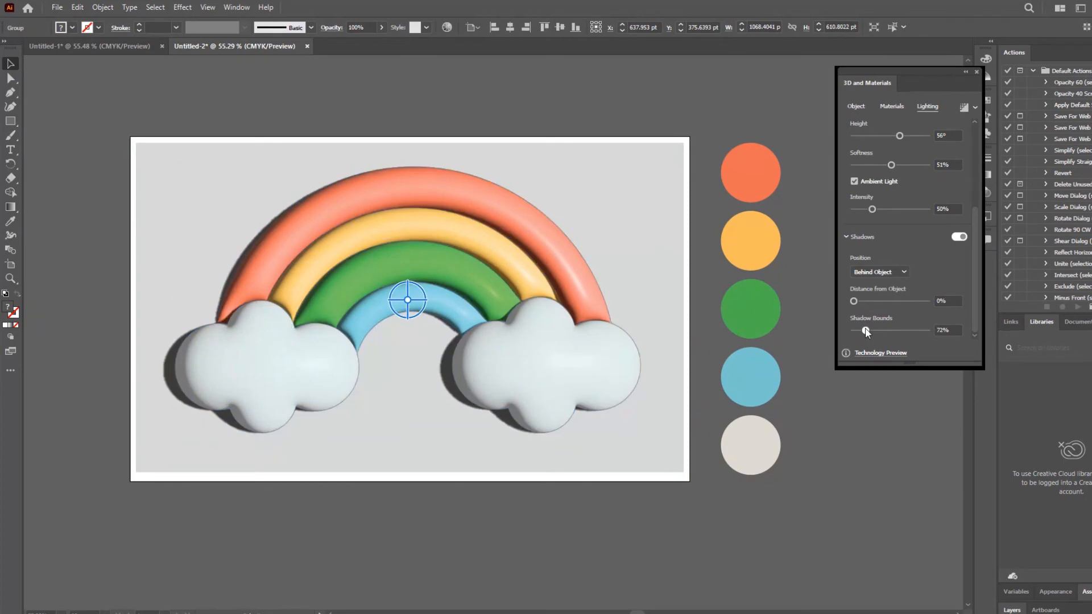
# Deselect the 3D rainbow, look over the finished artwork, and close the 3D and Materials settings.
pyautogui.moveTo(529, 292); pyautogui.dragTo(561, 285)
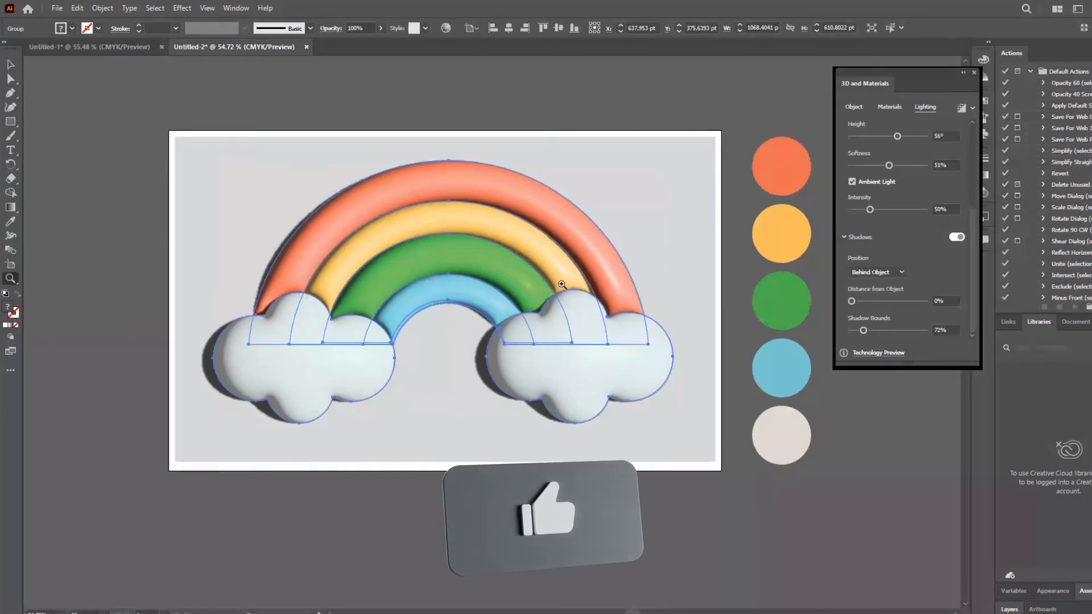
pyautogui.scroll(1, 661, 410)
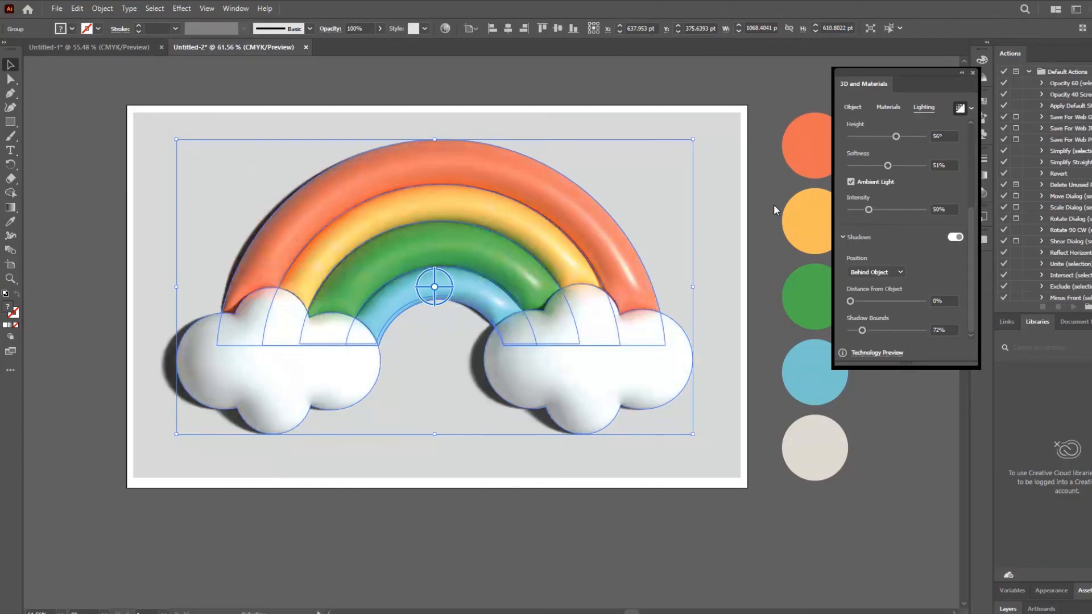
pyautogui.moveTo(774, 205); pyautogui.dragTo(492, 287)
pyautogui.click(579, 350)
pyautogui.moveTo(518, 326); pyautogui.dragTo(640, 343)
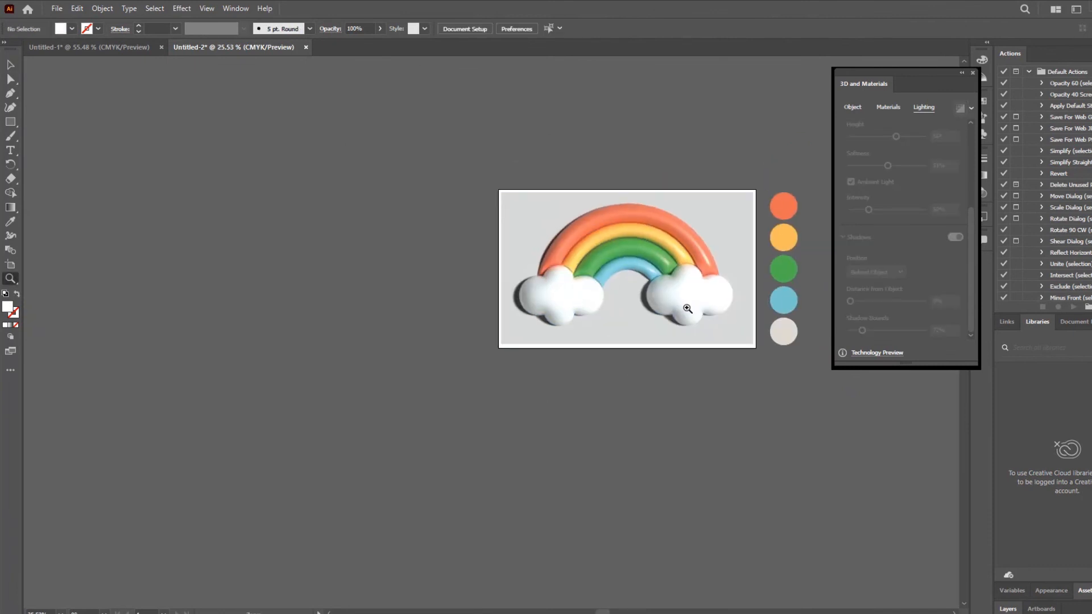
pyautogui.moveTo(688, 309); pyautogui.dragTo(767, 360)
pyautogui.click(972, 73)
pyautogui.press('v')
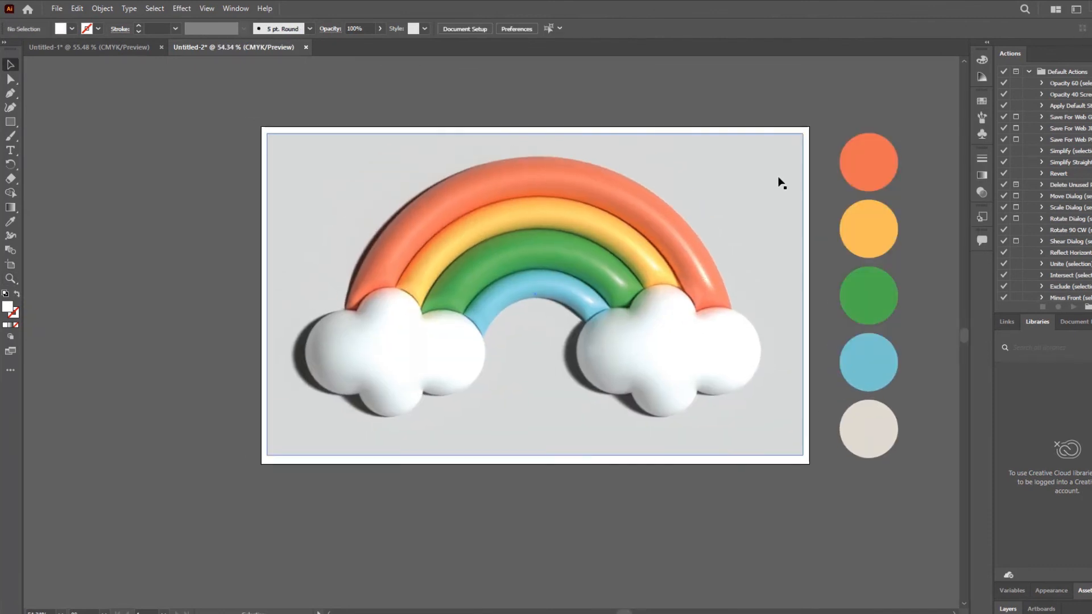